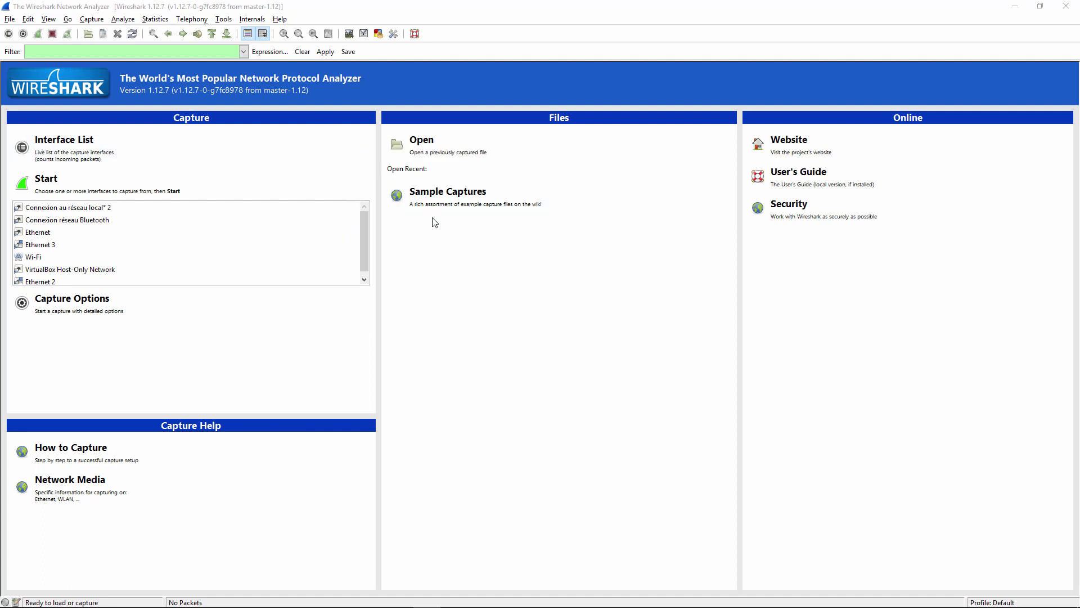
Start a live packet capture on the Wi-Fi interface from the list of capture interfaces.
click(371, 228)
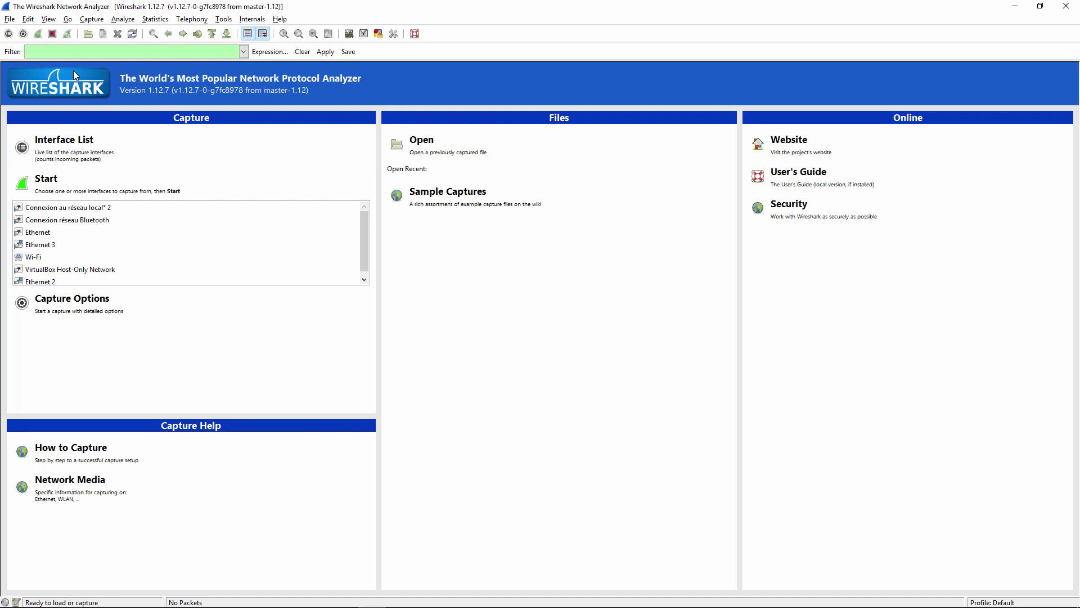
click(14, 36)
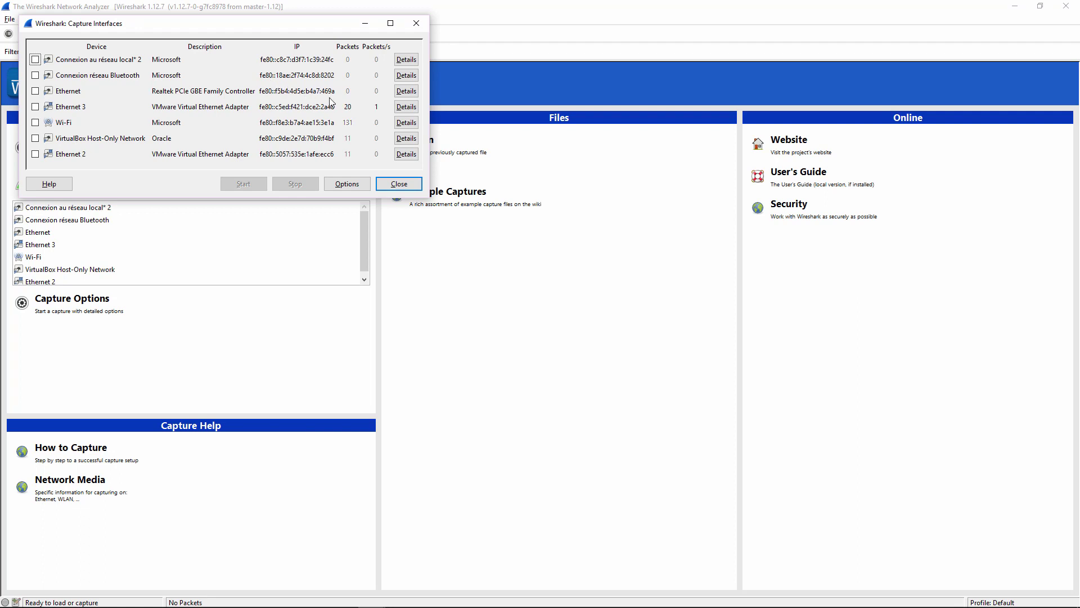
click(35, 122)
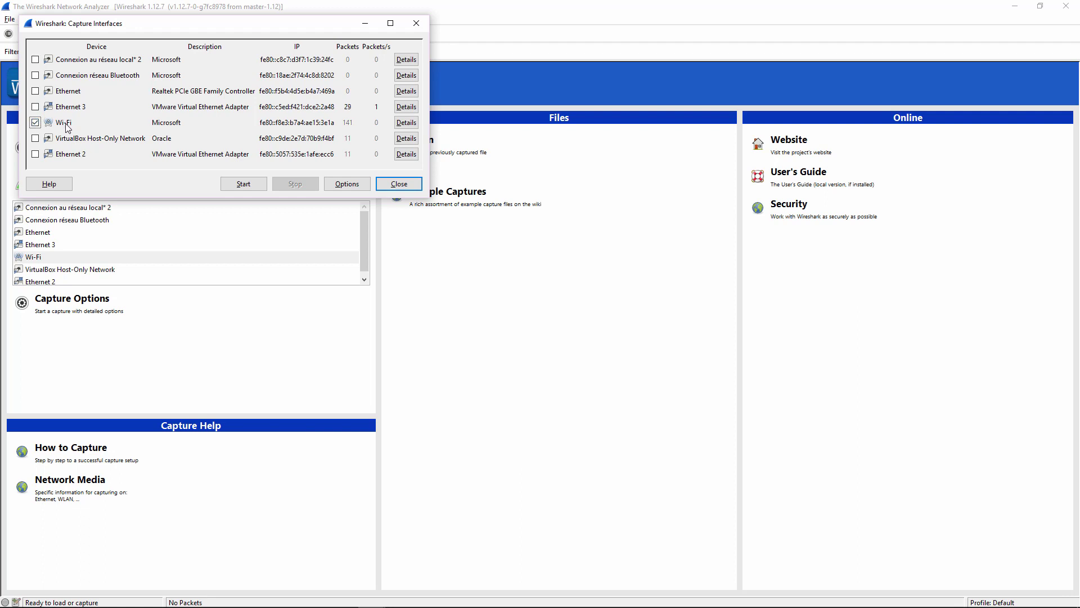
click(243, 184)
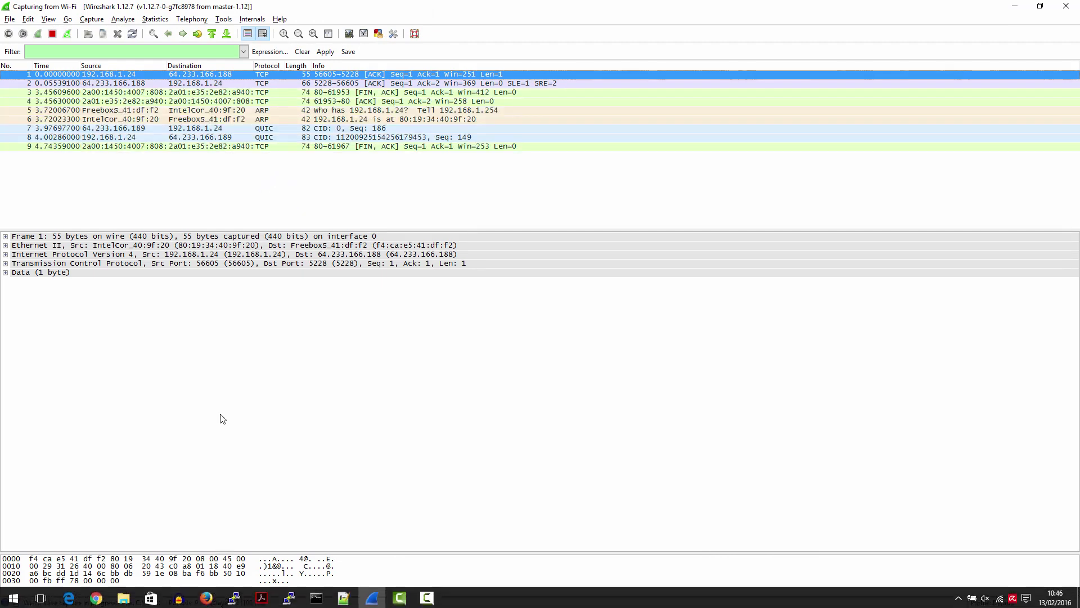
Switch to Microsoft Edge and open Twitter, CANAL+, Microsoft Store, Deezer and Netflix in separate tabs from the new tab page.
click(68, 596)
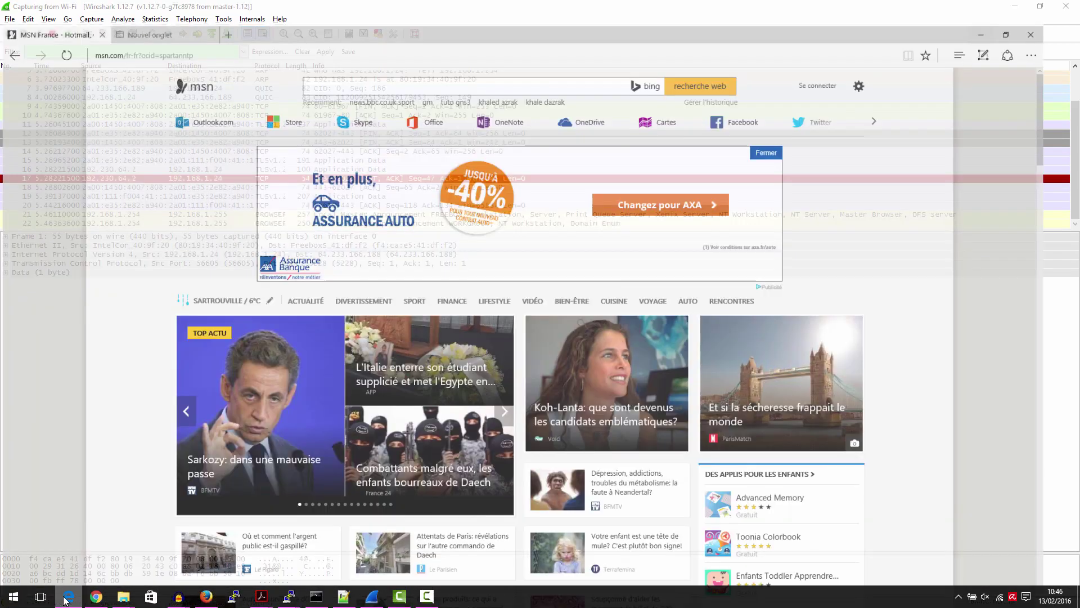
click(197, 11)
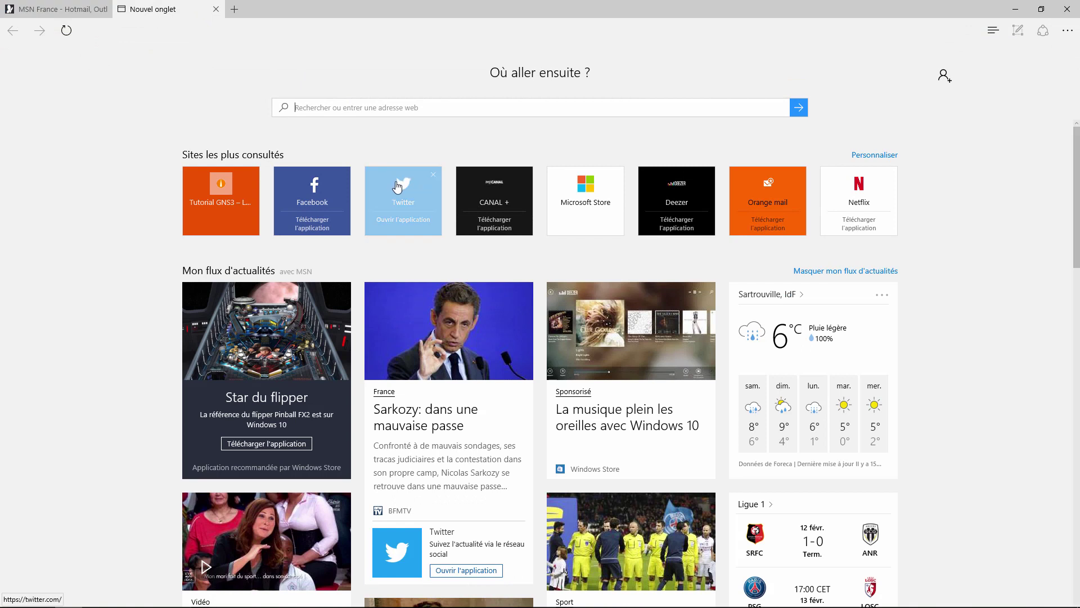
middle_click(398, 189)
middle_click(515, 194)
middle_click(569, 195)
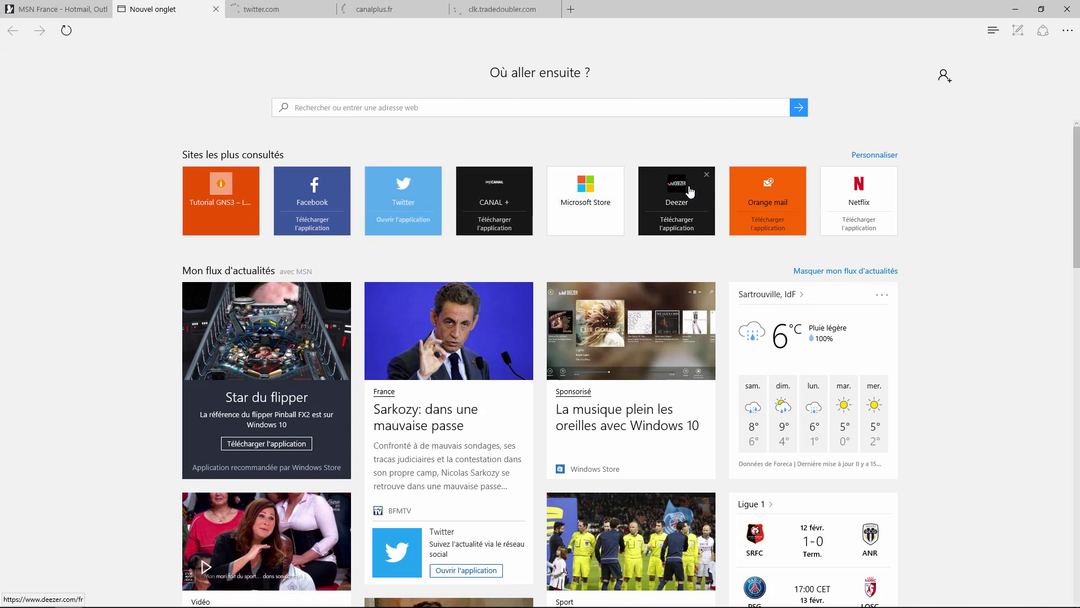
middle_click(691, 192)
middle_click(839, 223)
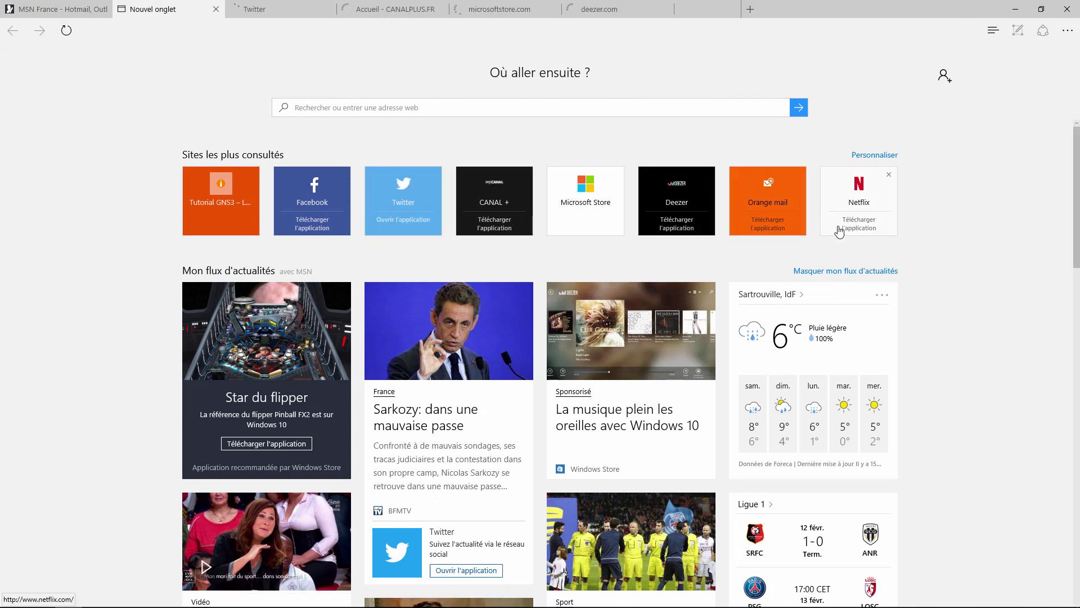
Generate more web traffic by opening the France news article and loading Netflix in an additional tab, checking the other loading pages.
click(422, 326)
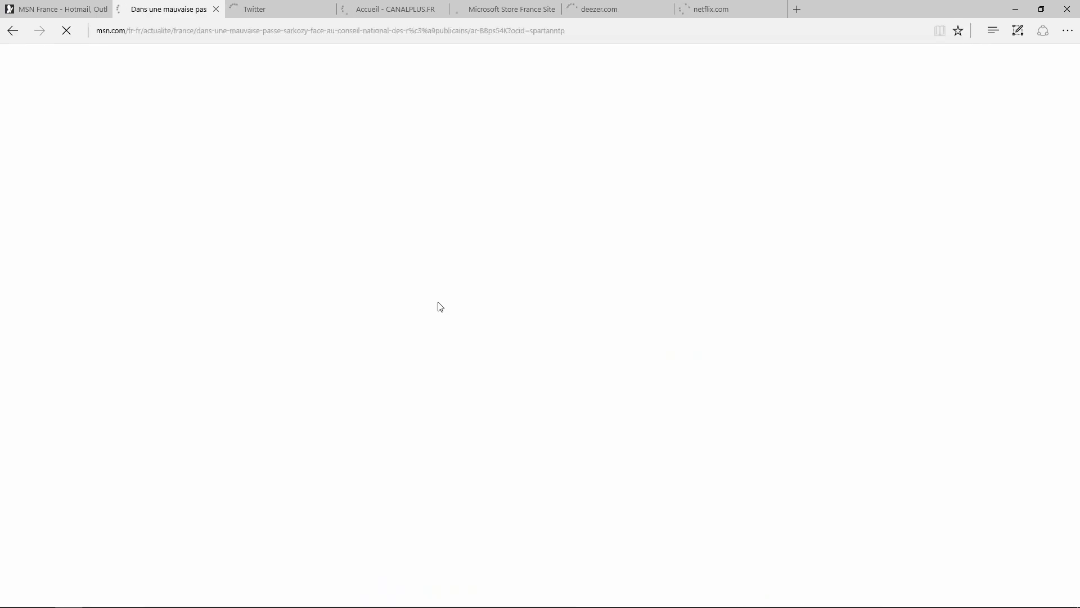
click(490, 10)
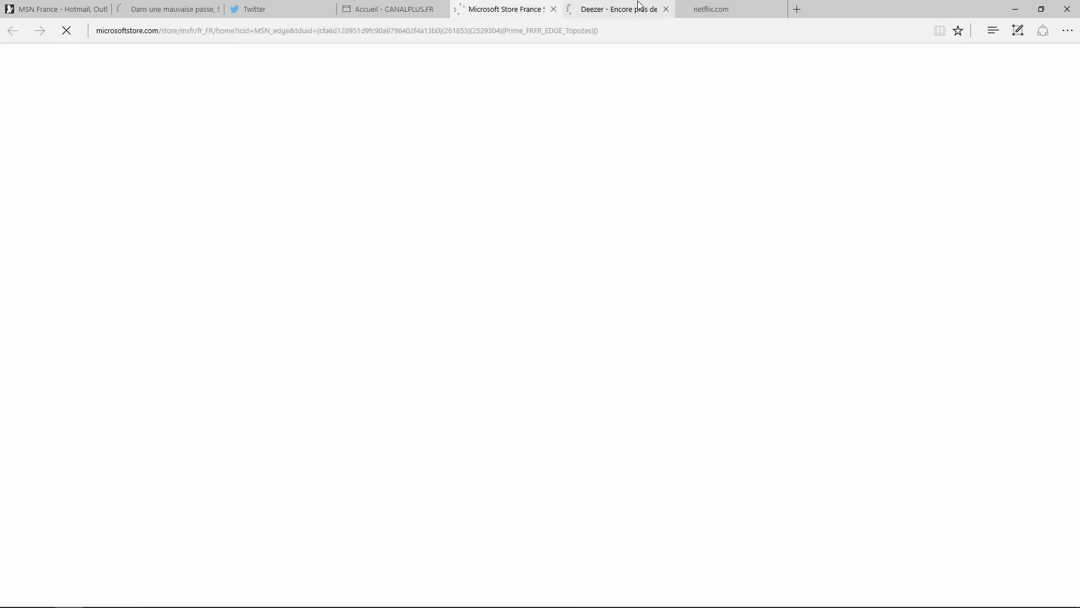
click(639, 8)
click(702, 9)
click(797, 9)
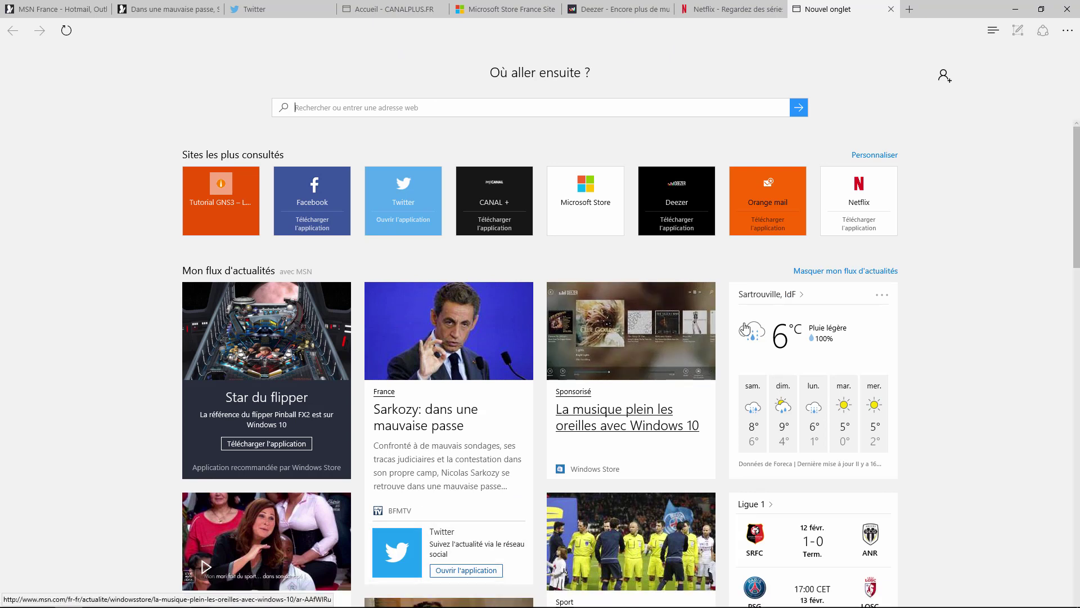
click(859, 201)
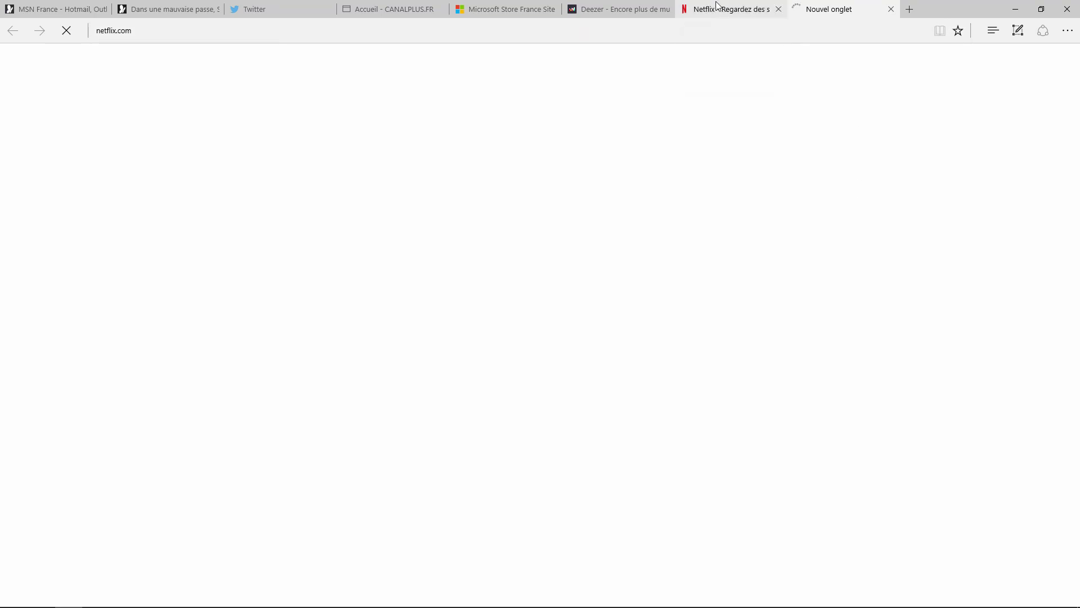
click(750, 13)
click(288, 14)
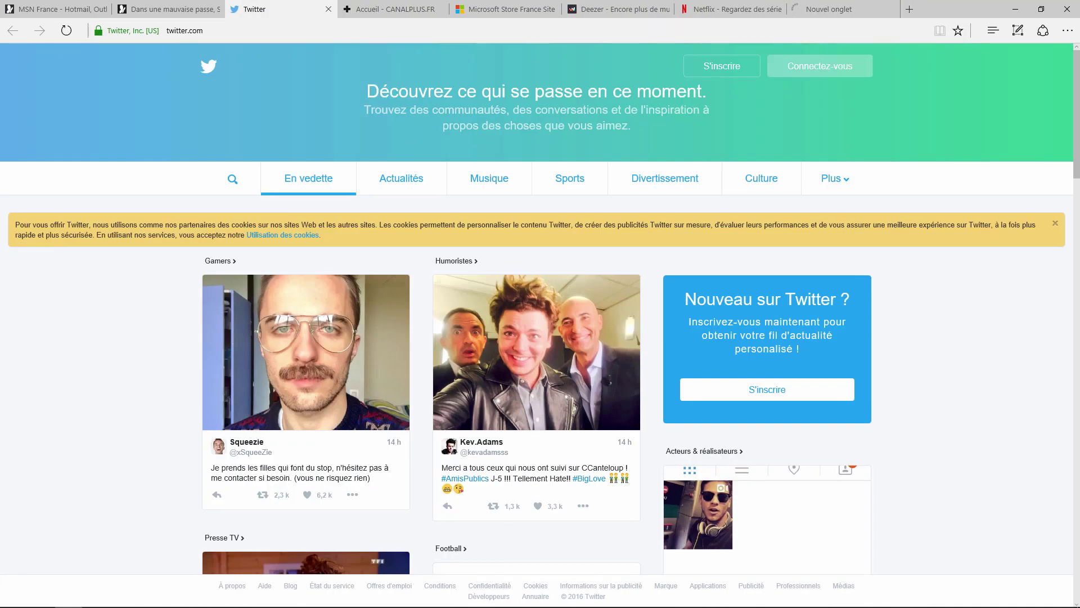
Switch back to Wireshark, stop the Wi-Fi capture and open the conversation statistics for the captured packets.
click(372, 599)
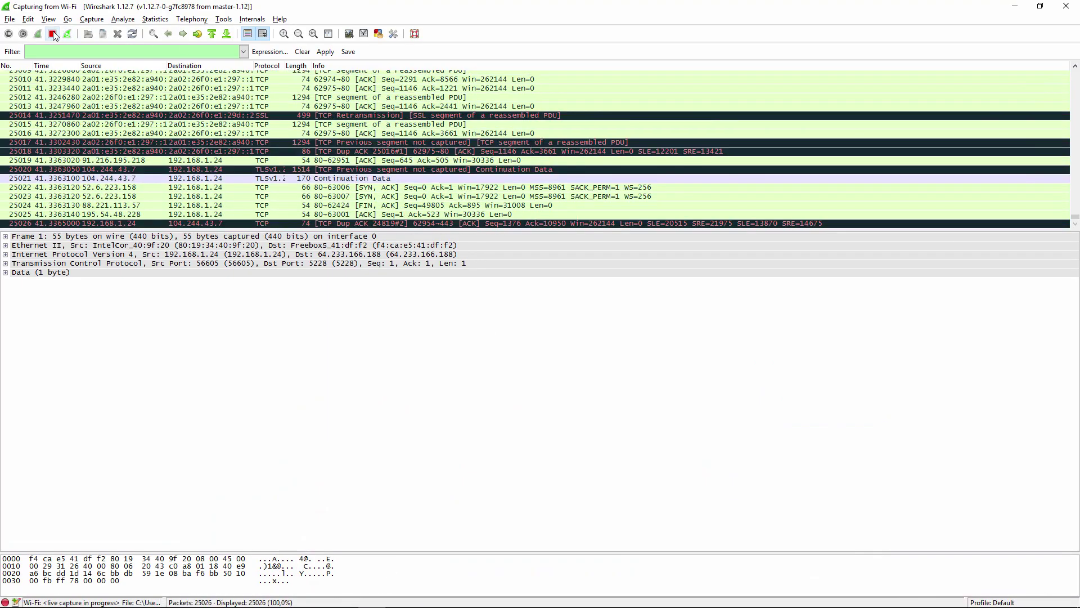
click(53, 34)
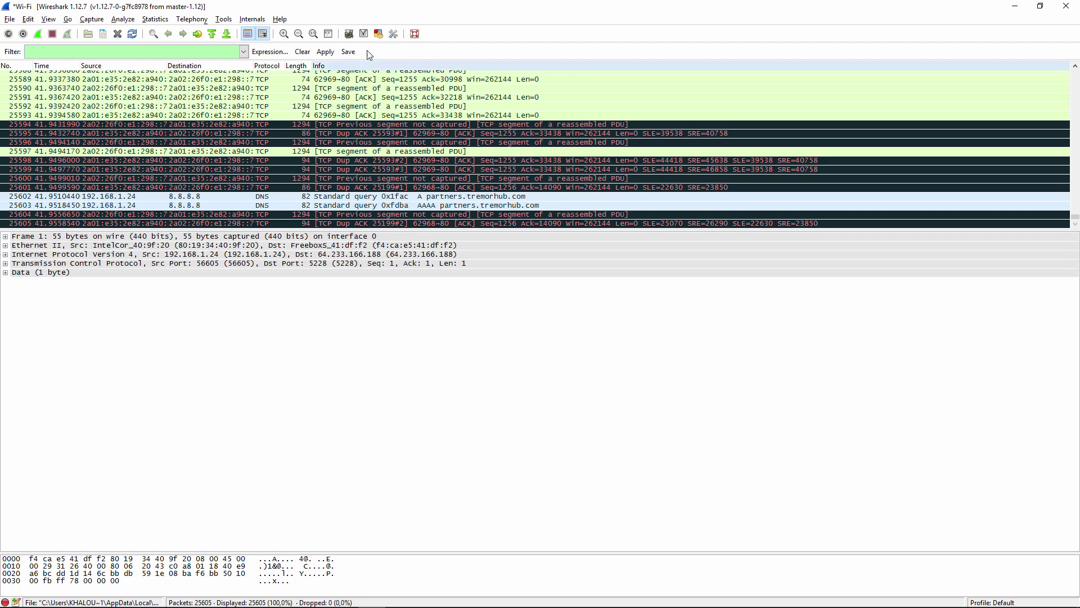
click(155, 20)
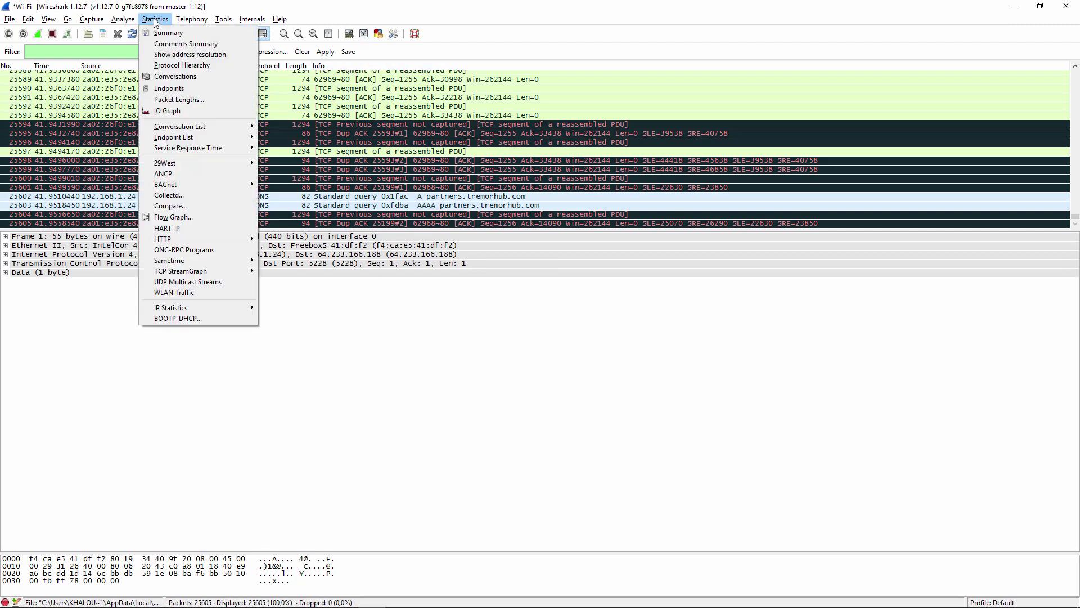
click(197, 78)
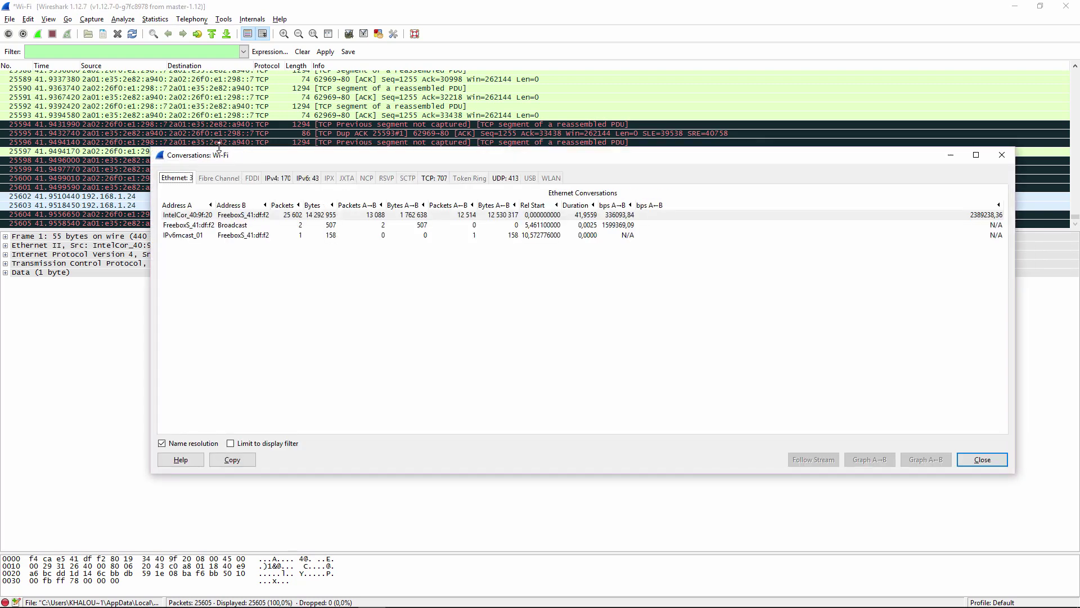
Examine the Ethernet conversations one by one, including the broadcast and IPv6 multicast entries.
click(207, 226)
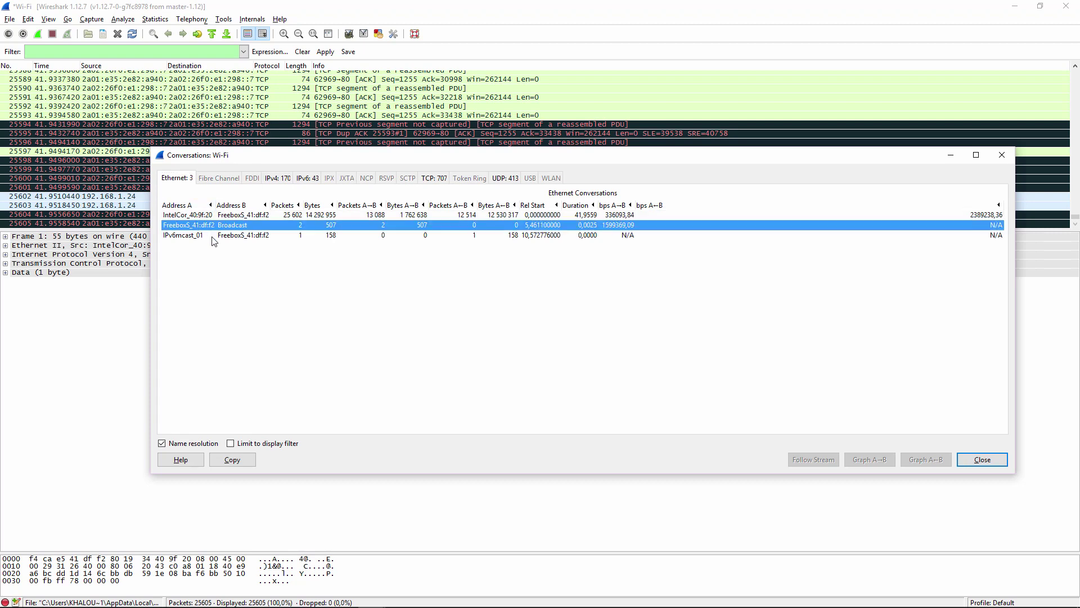
click(213, 237)
click(216, 217)
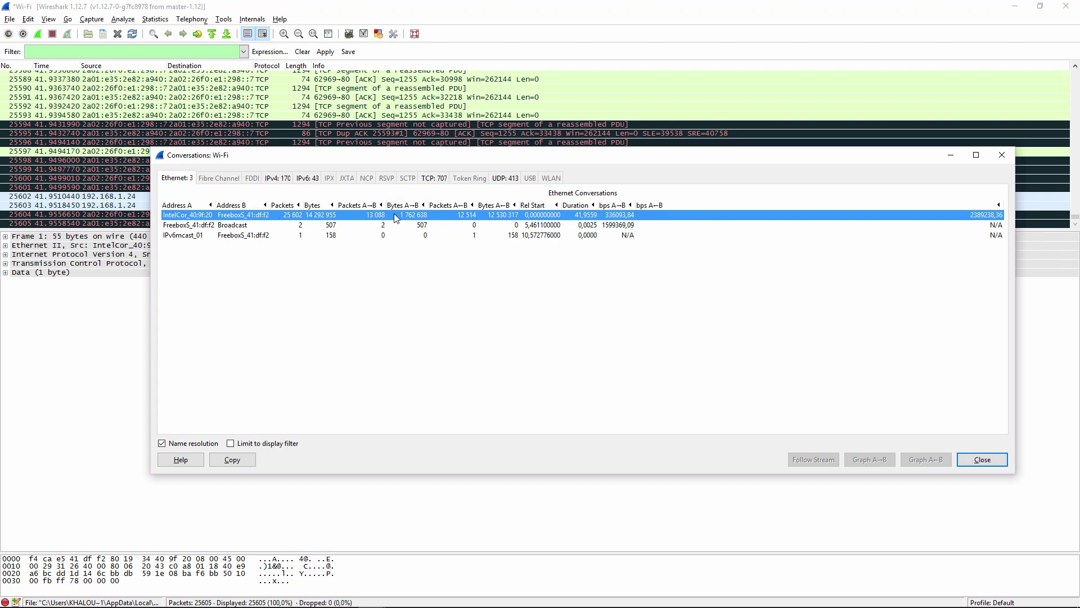
Browse the IPv4 conversations and return to the start of the list.
click(286, 180)
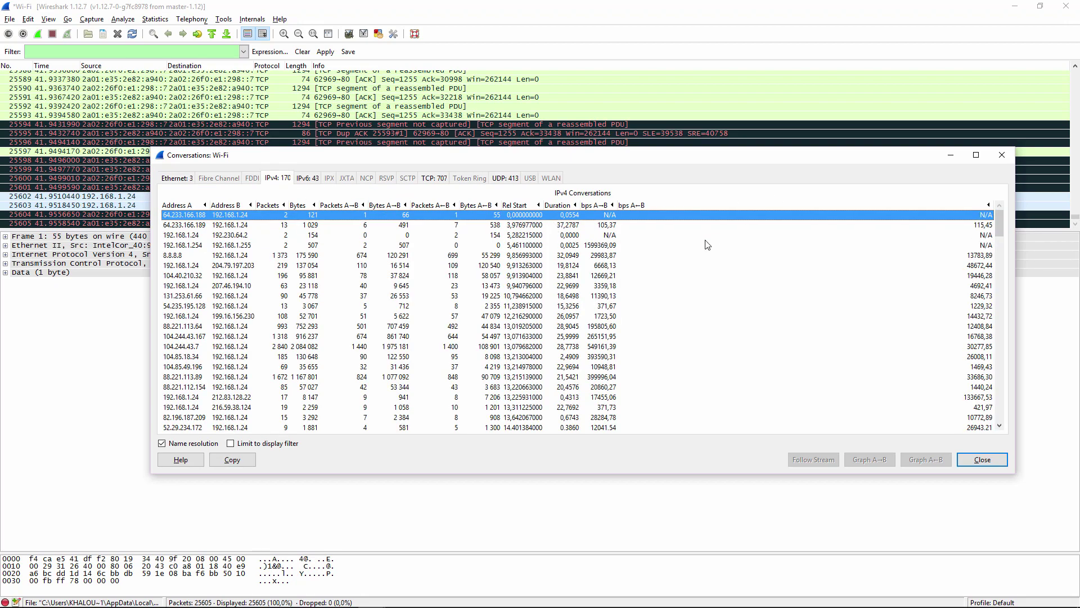
scroll(715, 256, down, 6)
scroll(722, 266, down, 5)
scroll(1001, 266, down, 10)
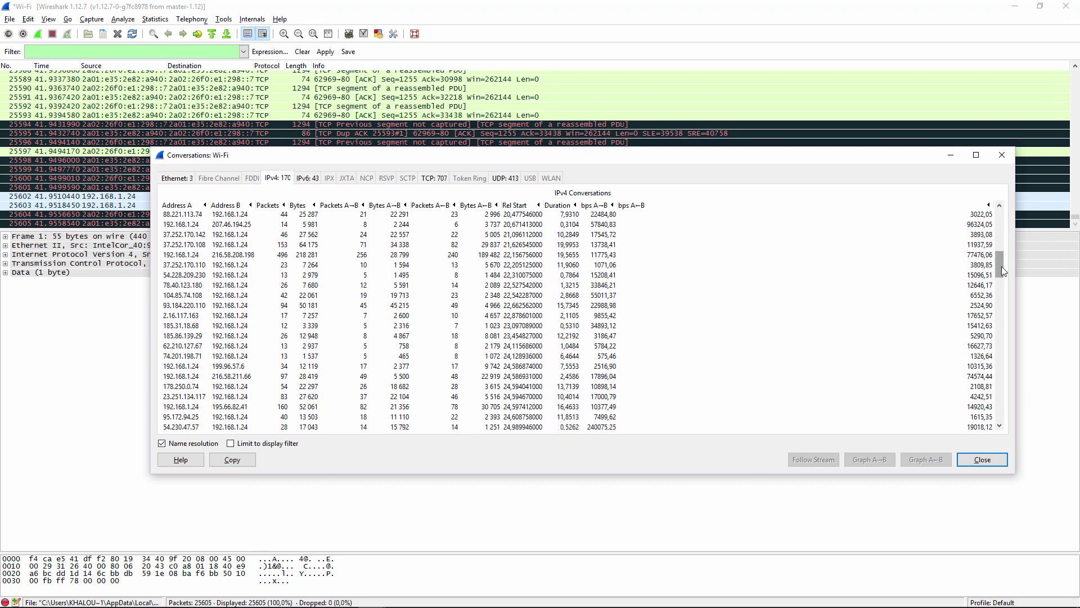
drag(999, 381, 1035, 213)
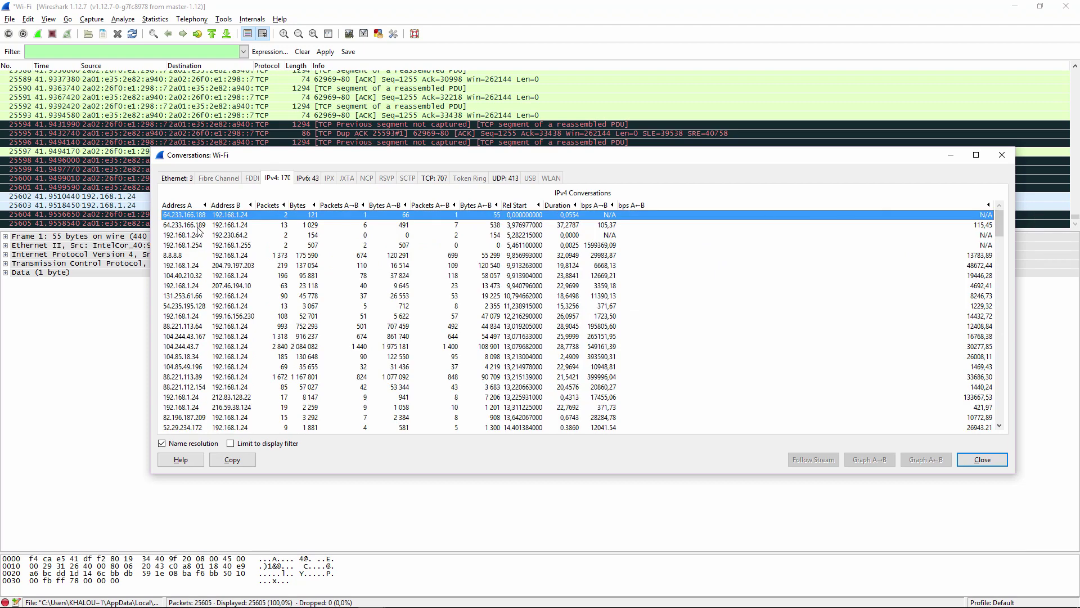
Sort the IPv4 conversations by Address B and review the address pairs down to the end of the list.
click(236, 206)
scroll(281, 248, down, 8)
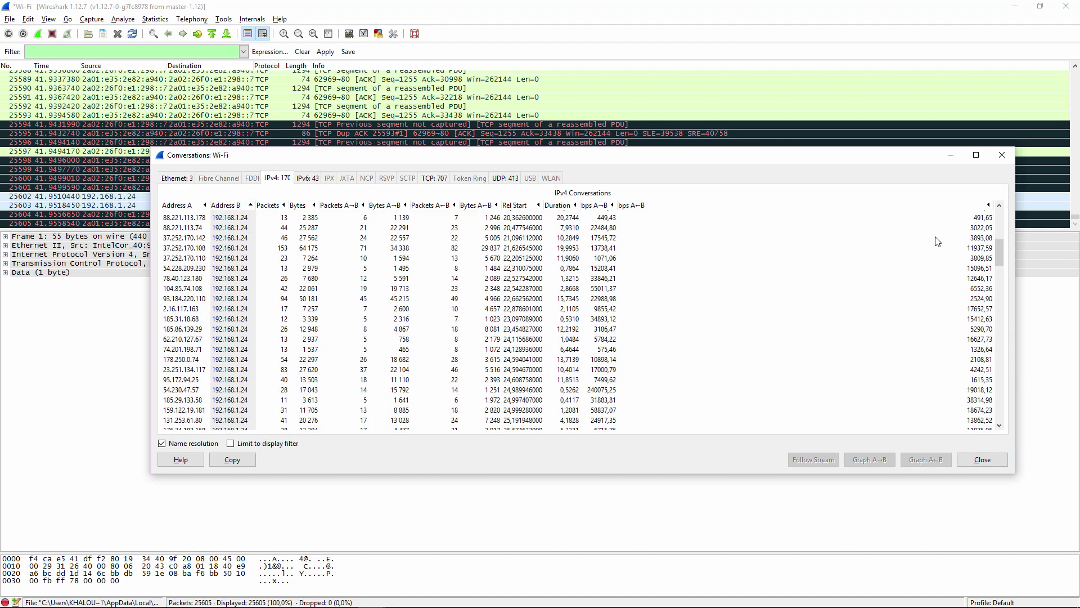
scroll(989, 251, down, 4)
drag(1000, 262, 1033, 311)
scroll(449, 285, down, 6)
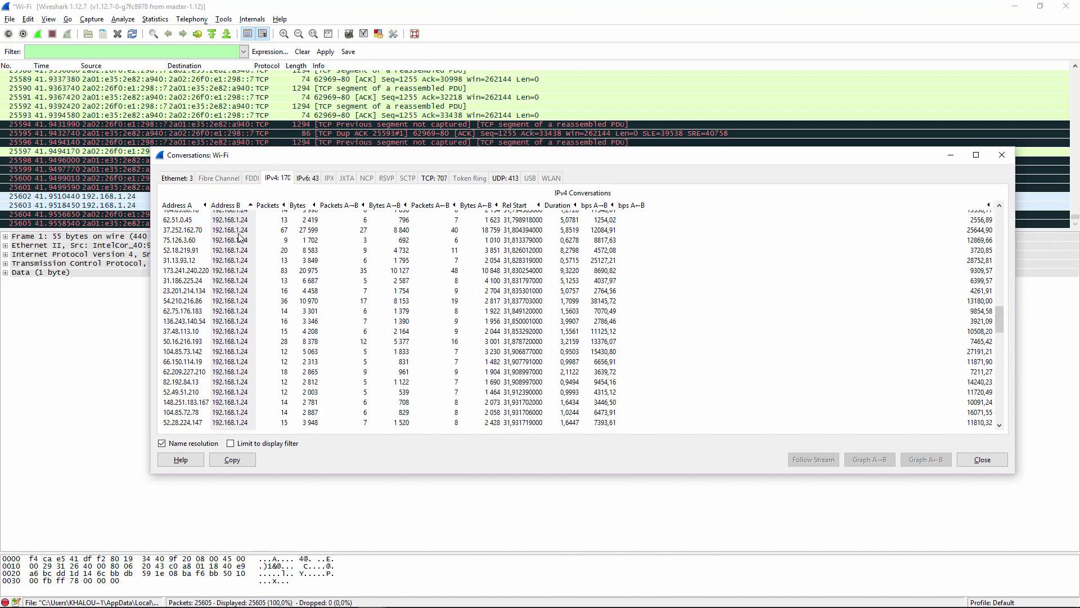
click(245, 241)
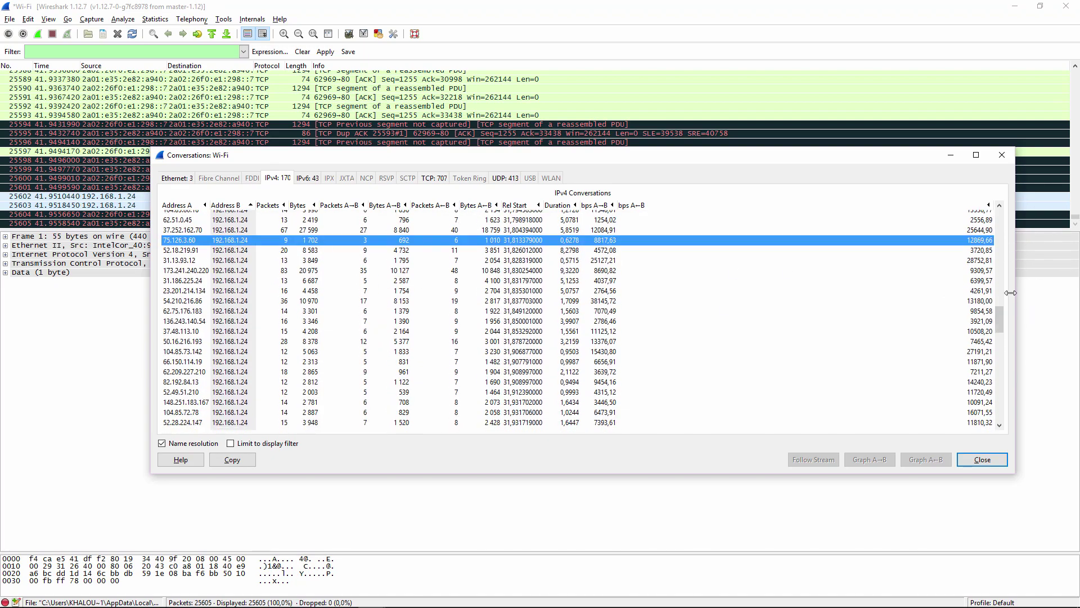
drag(1001, 349, 997, 415)
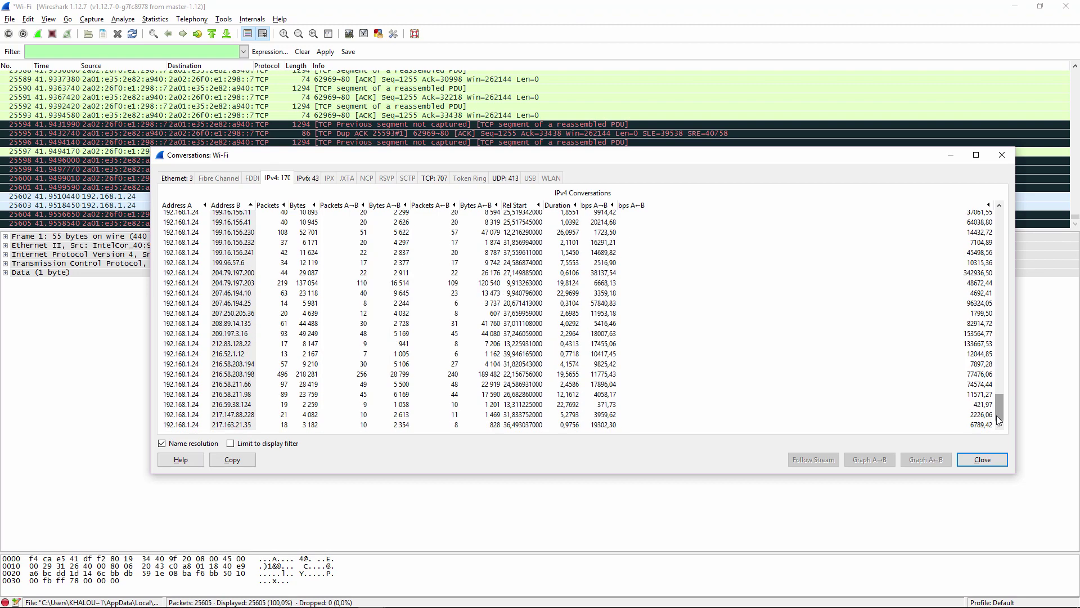
click(177, 304)
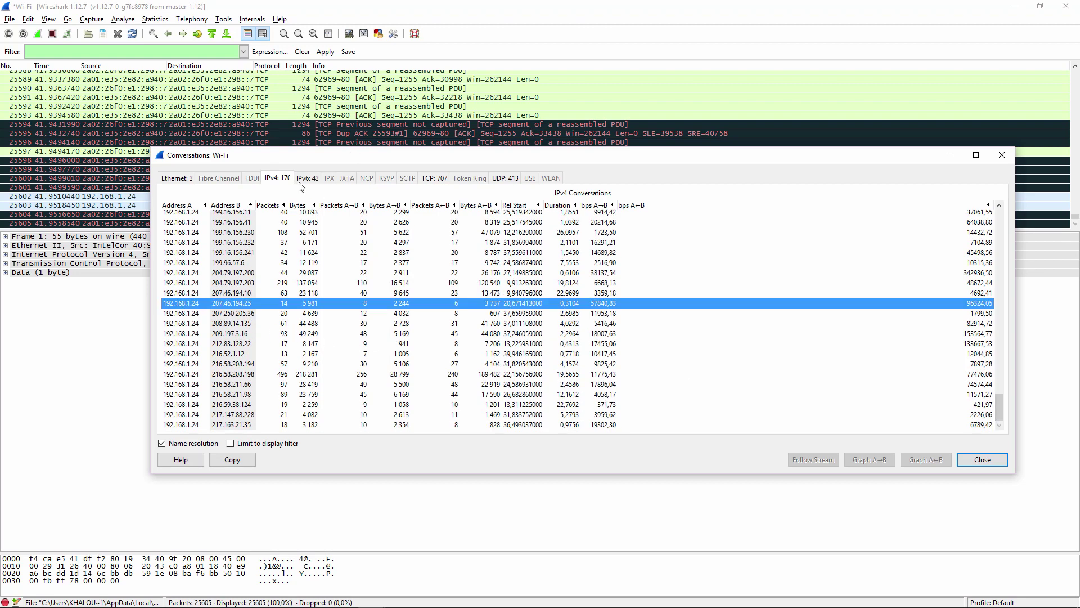
Show the TCP conversations in a maximized window and examine their addresses, ports, packet and byte columns.
click(440, 179)
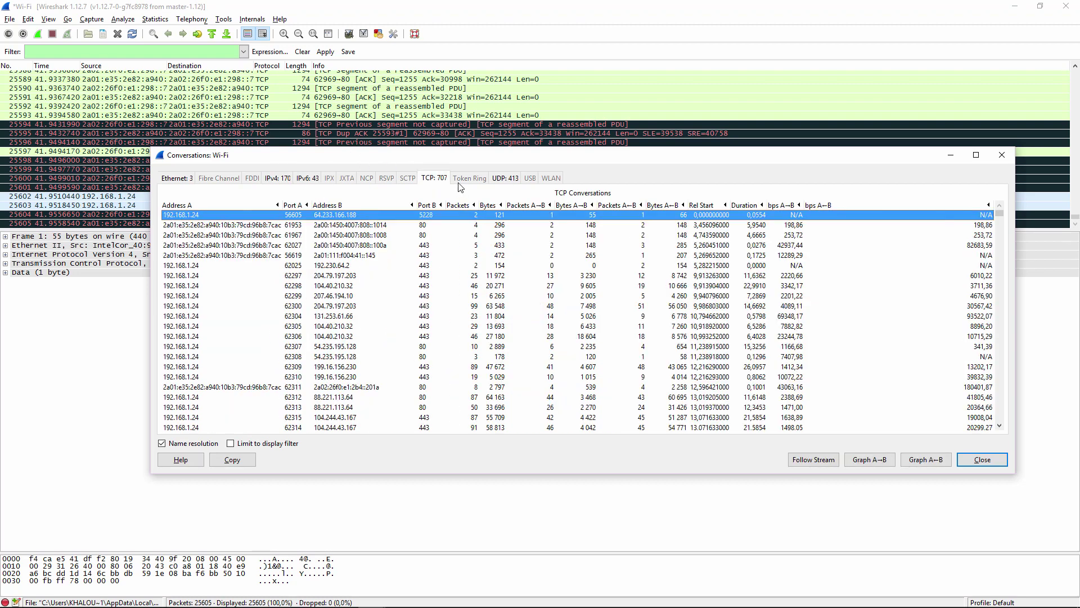
click(976, 155)
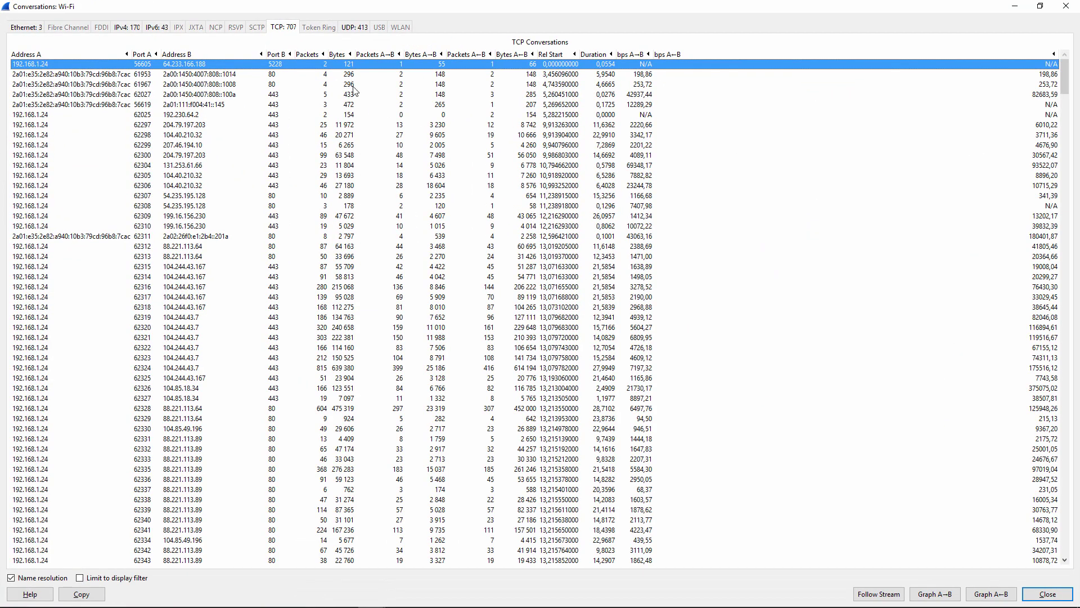
scroll(361, 150, down, 9)
scroll(360, 149, down, 20)
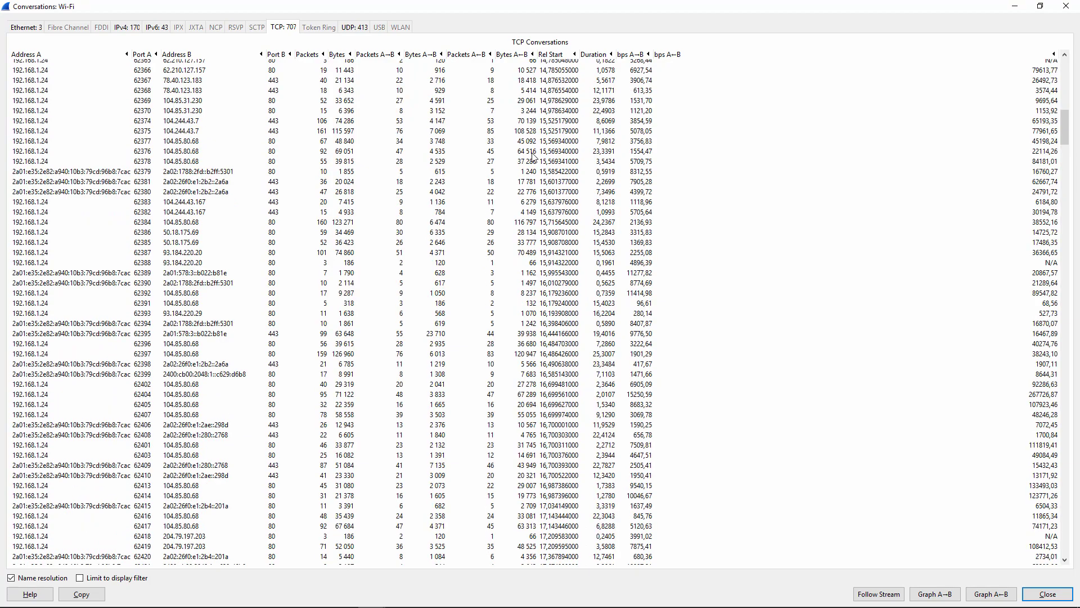
scroll(839, 176, down, 17)
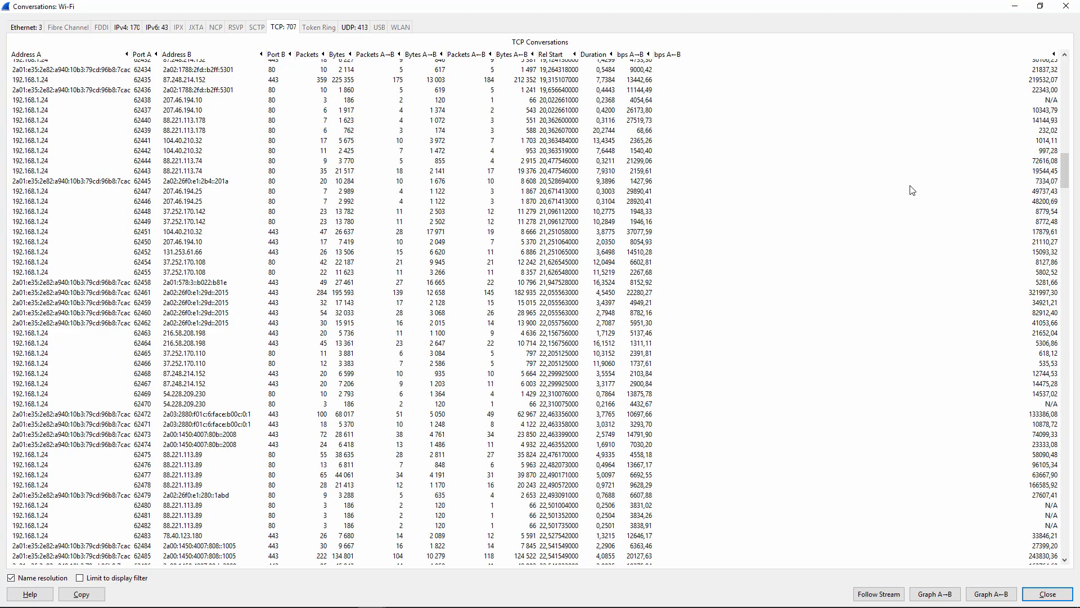
scroll(839, 117, down, 3)
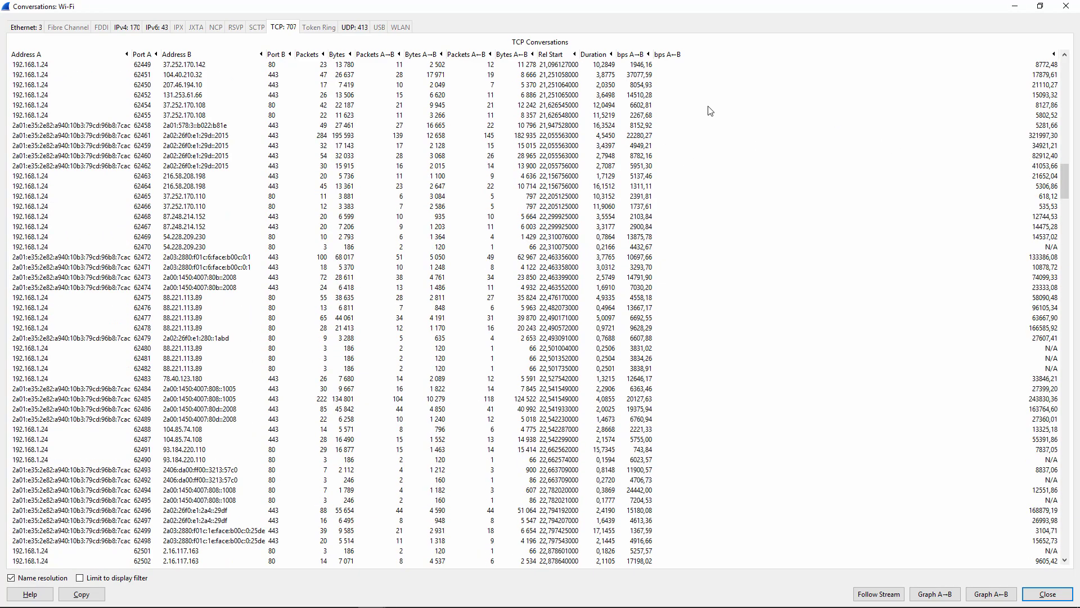
scroll(707, 108, down, 20)
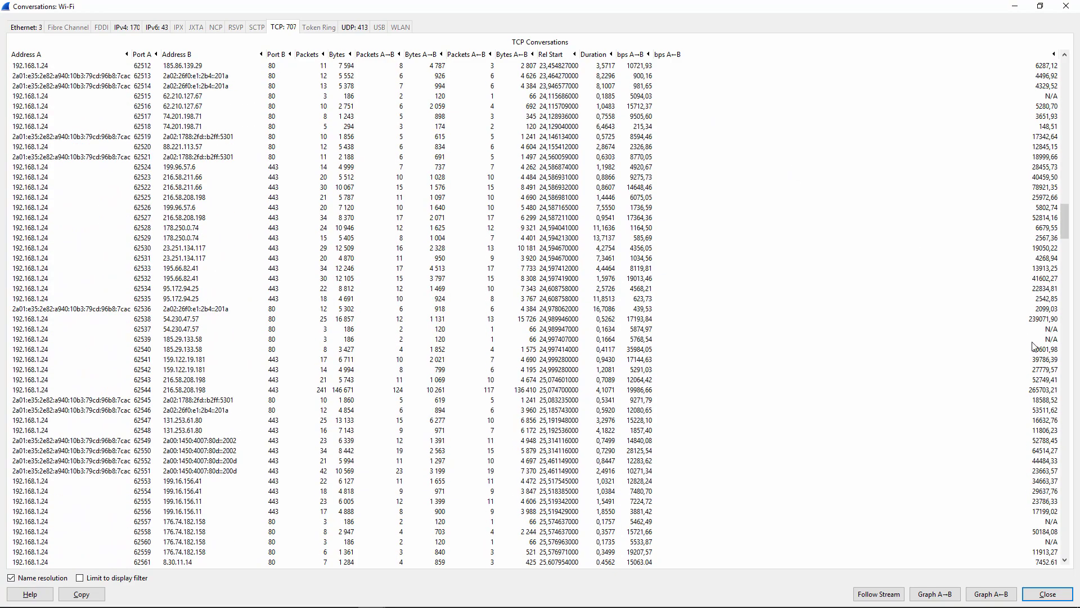
Sort the TCP conversations by Bytes in ascending order.
drag(1072, 225, 1079, 89)
key(Home)
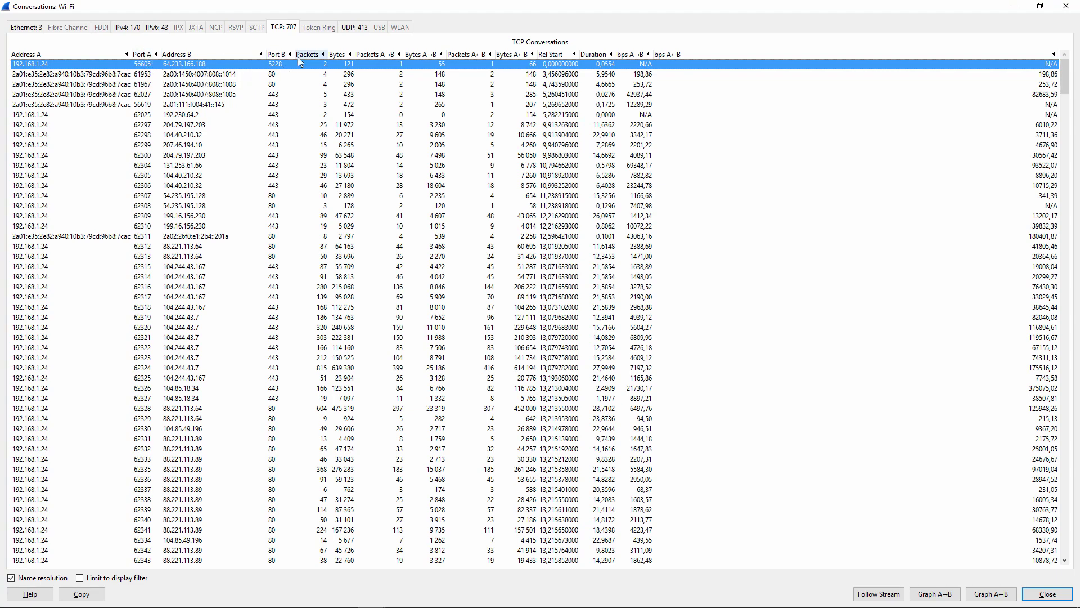
click(337, 55)
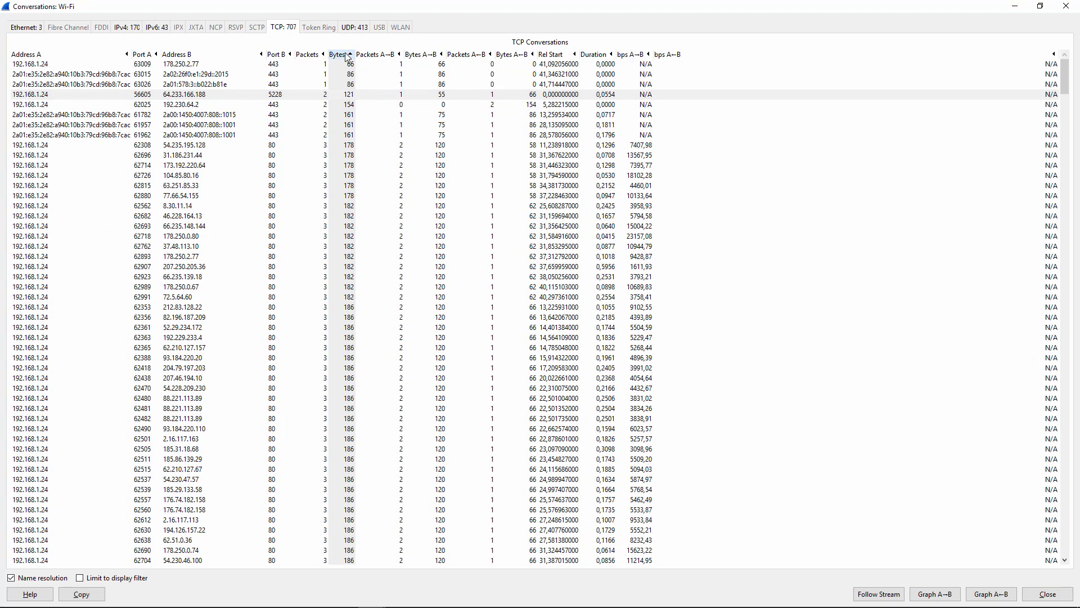
Sort the TCP conversations by Bytes in descending order and apply the largest conversation as a display filter with Selected, A ↔ B.
click(348, 56)
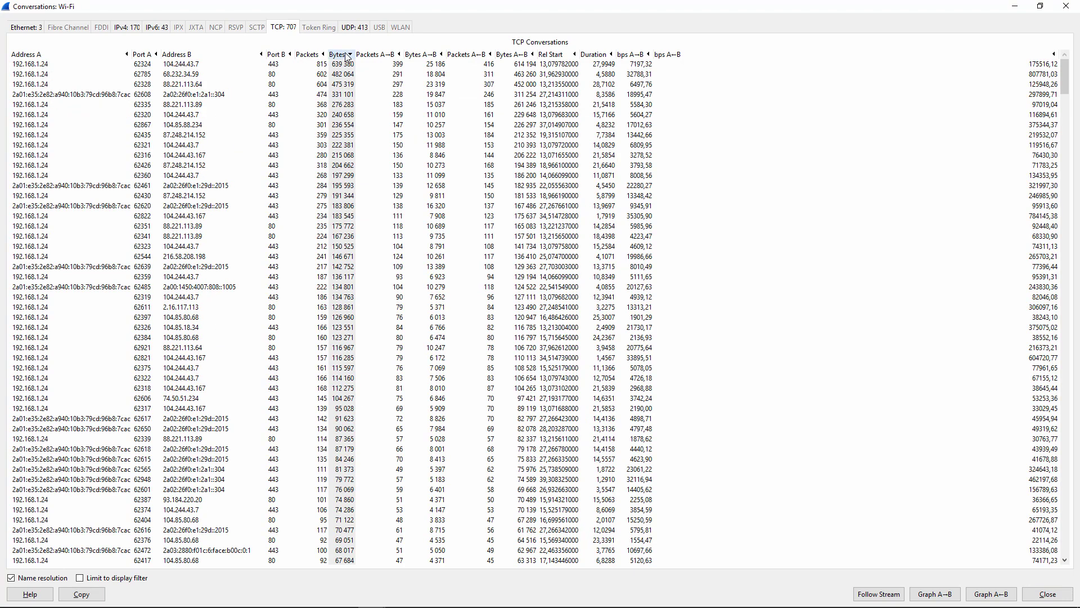
click(299, 66)
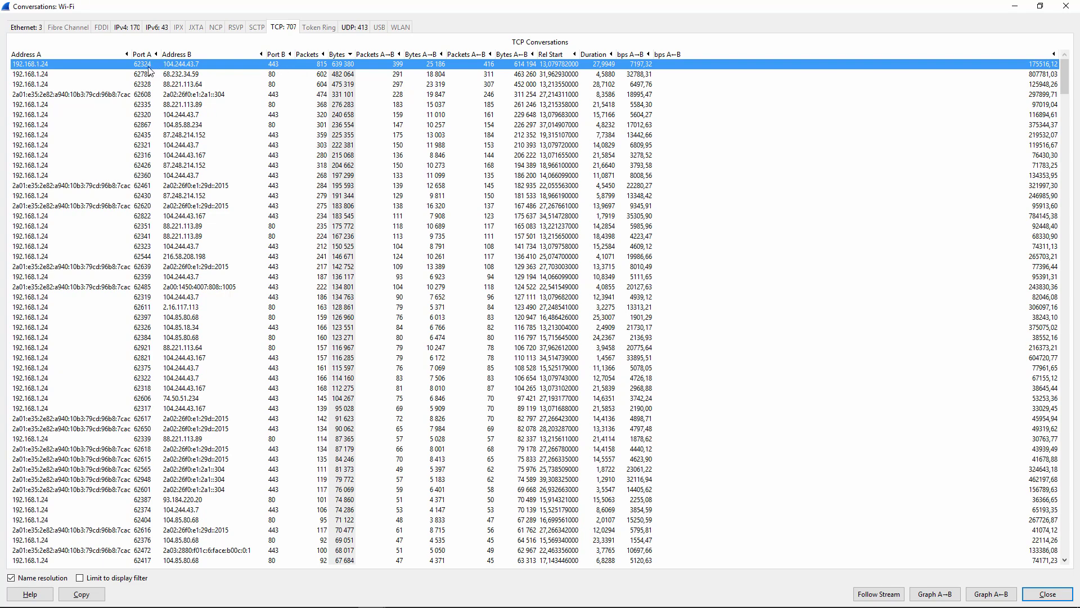
right_click(280, 69)
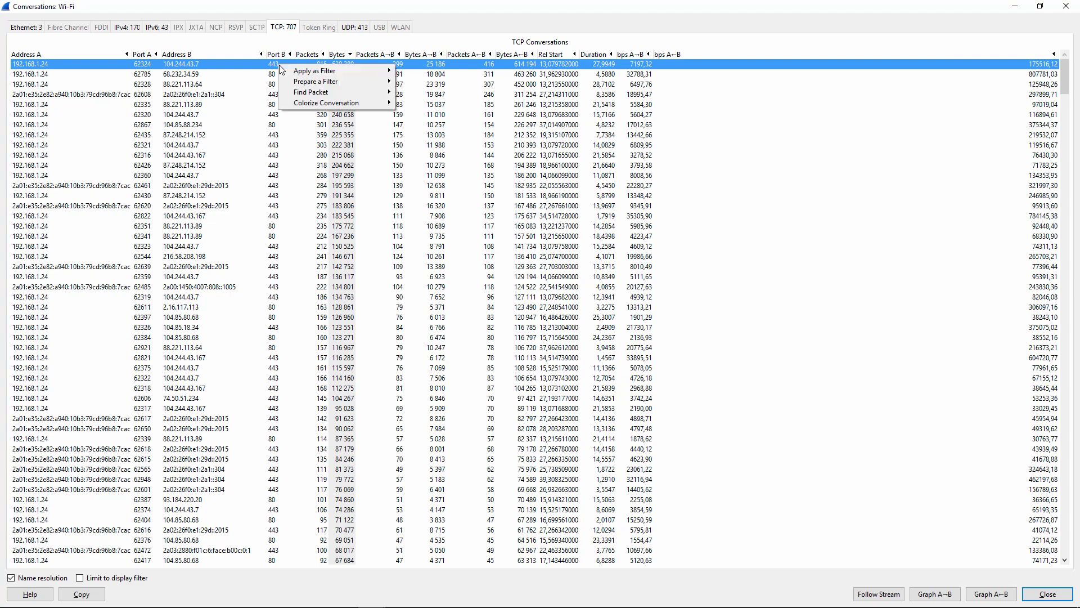
mouse_move(309, 72)
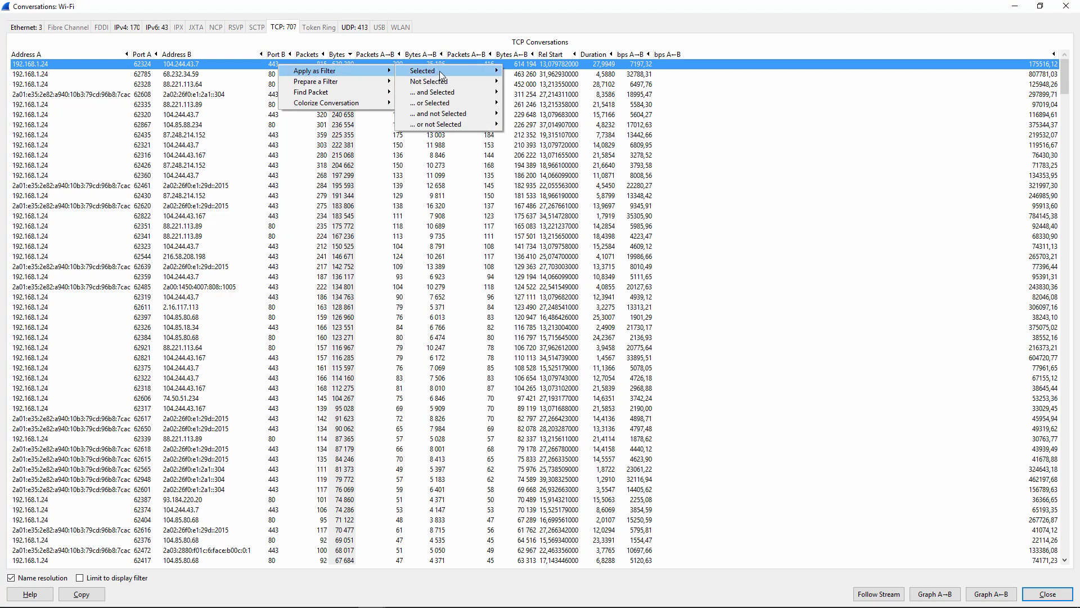
mouse_move(440, 70)
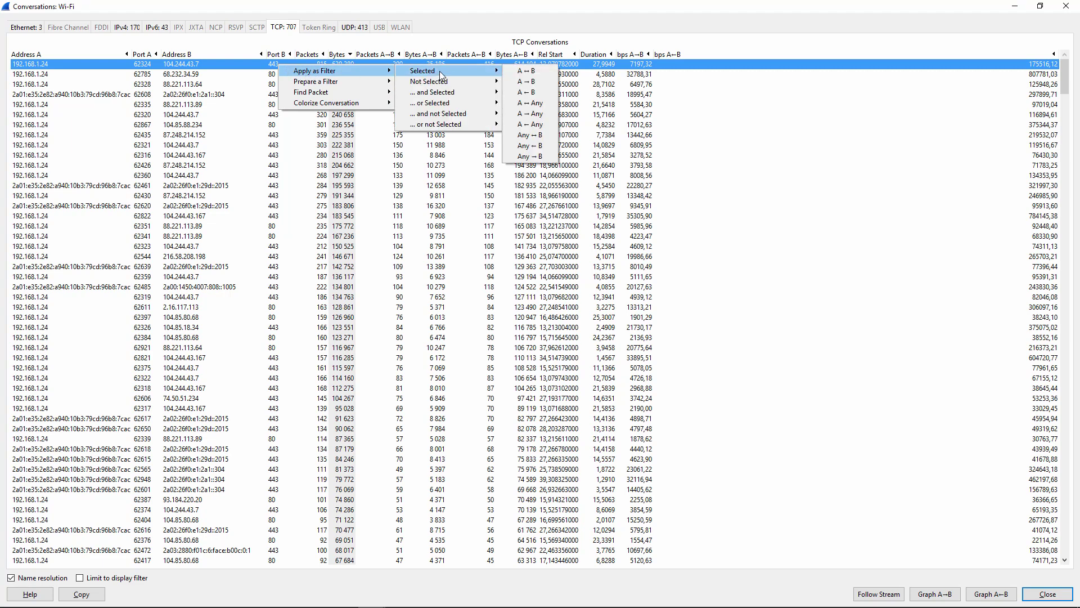
click(530, 75)
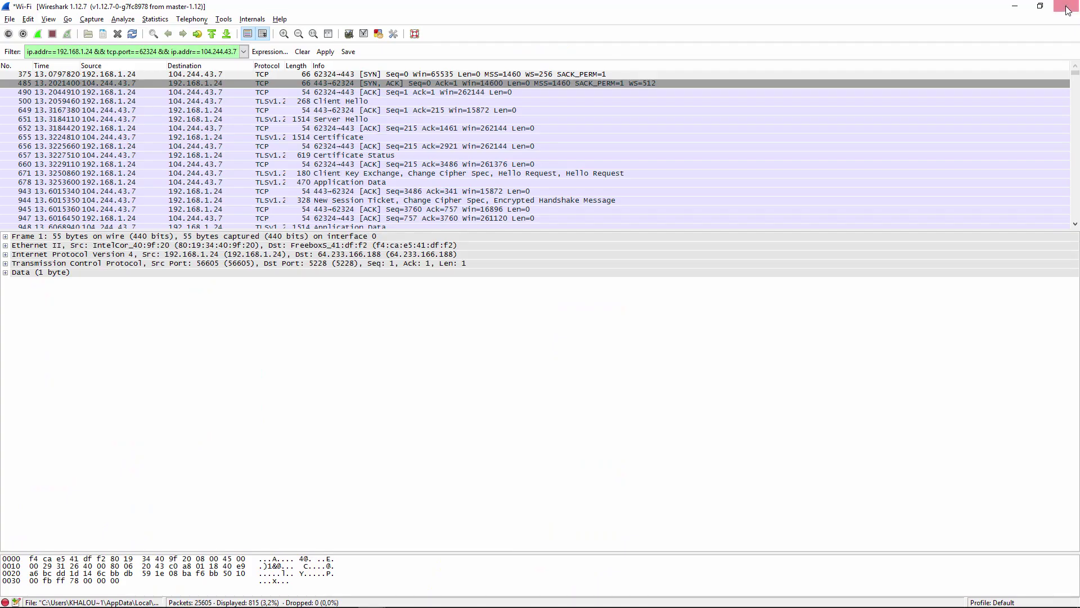